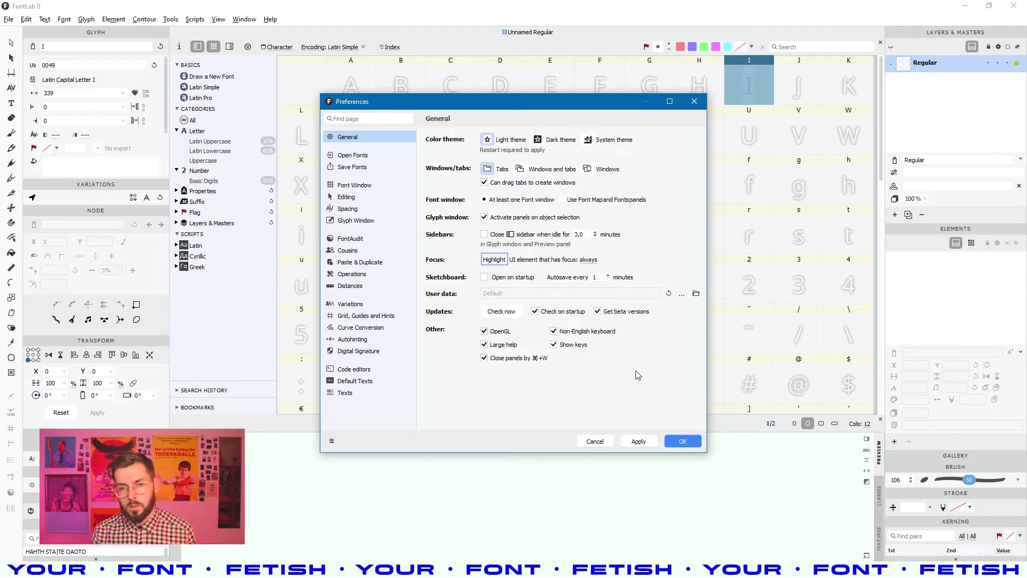
Review the Open Fonts, Save Fonts, Font Window, Editing and Spacing pages of the preferences
left_click(359, 157)
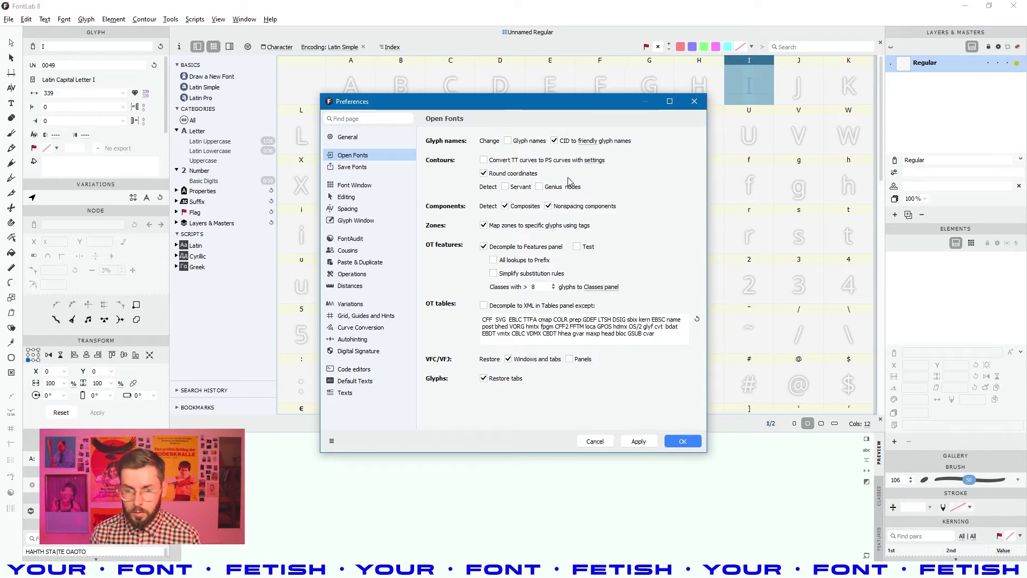
left_click(353, 167)
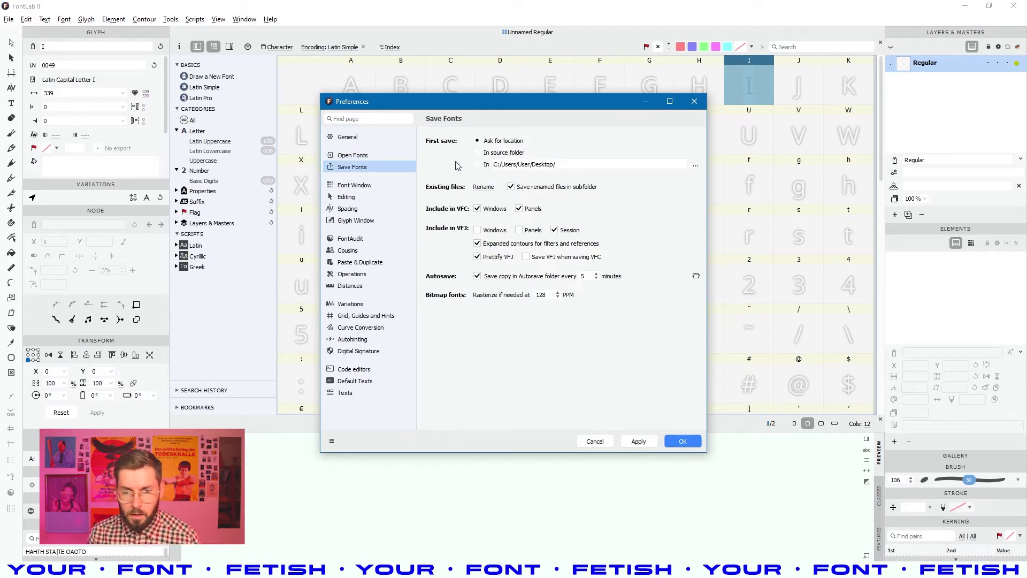
left_click(355, 185)
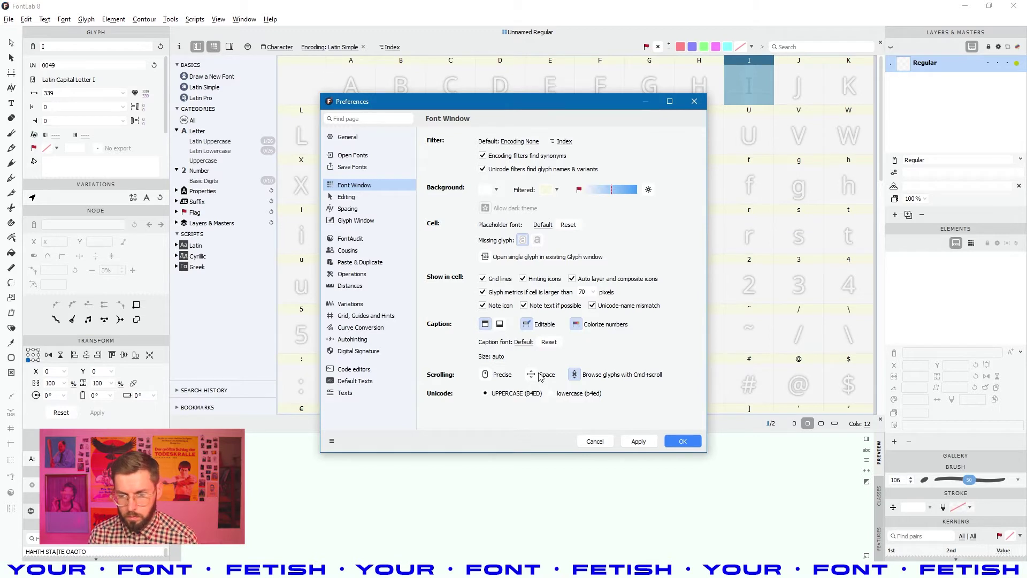
left_click(347, 197)
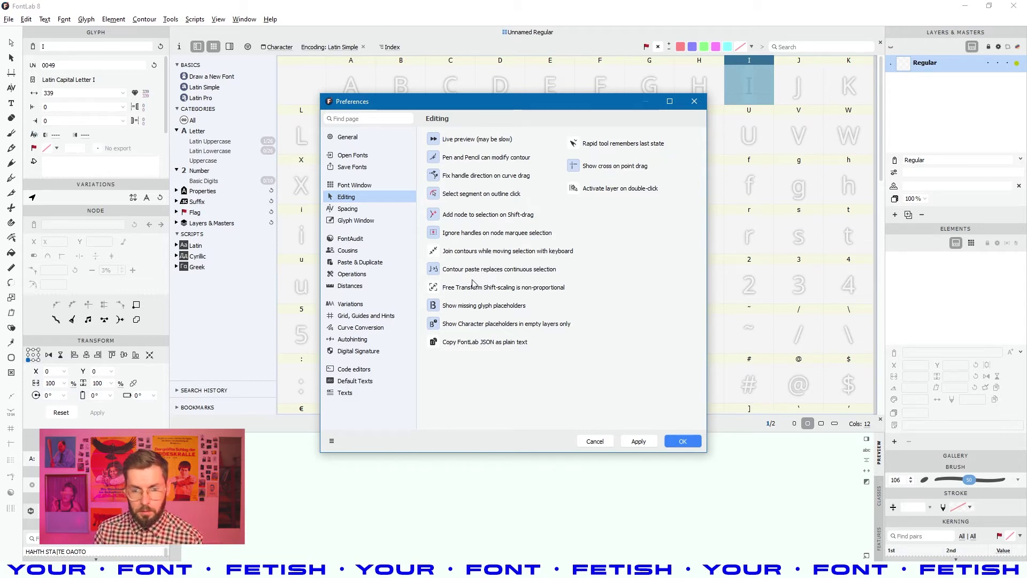
left_click(355, 210)
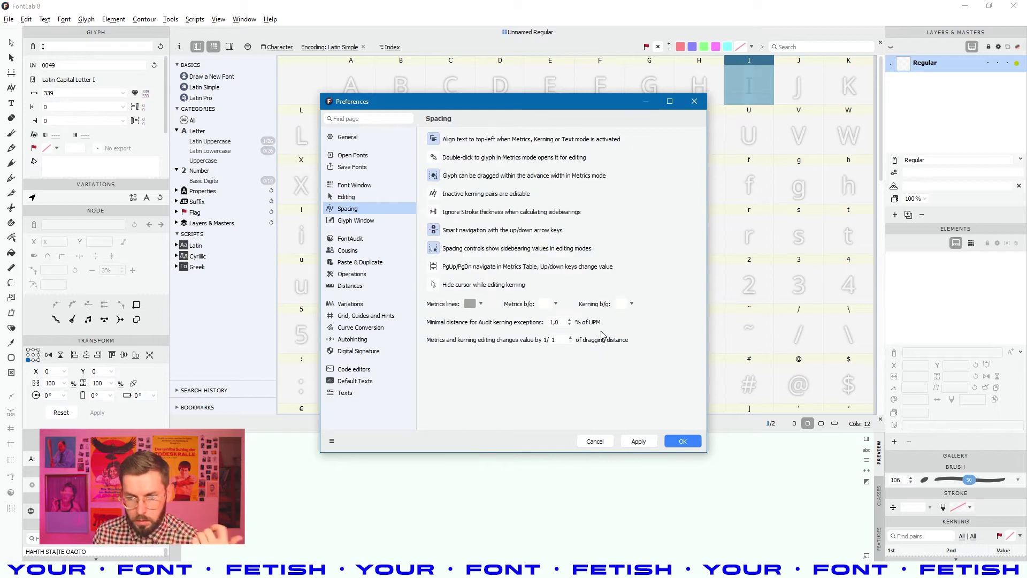
Examine the Glyph Window preferences, from node appearance and coordinates through measurement options to window layout
left_click(354, 222)
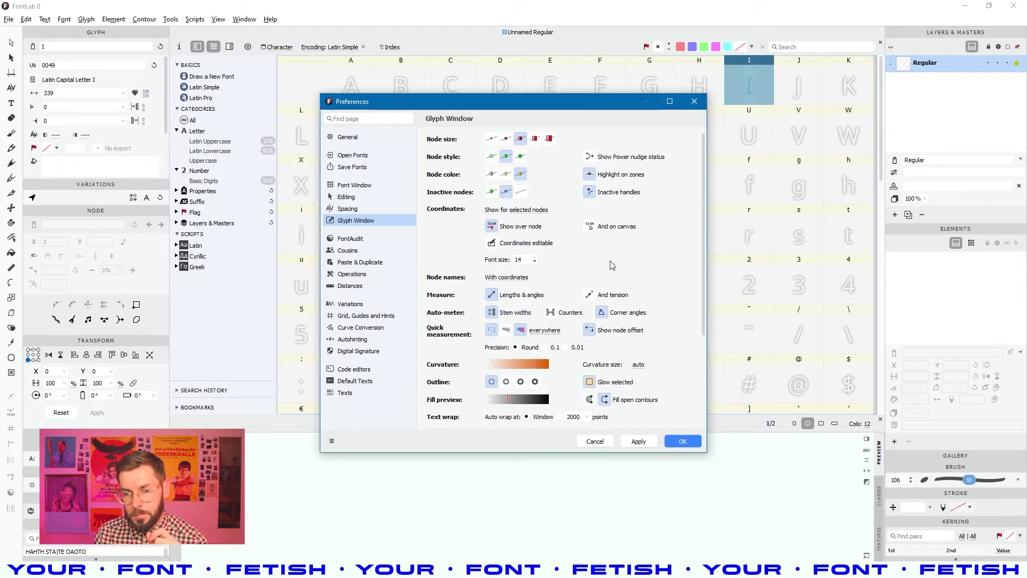
double_click(527, 260)
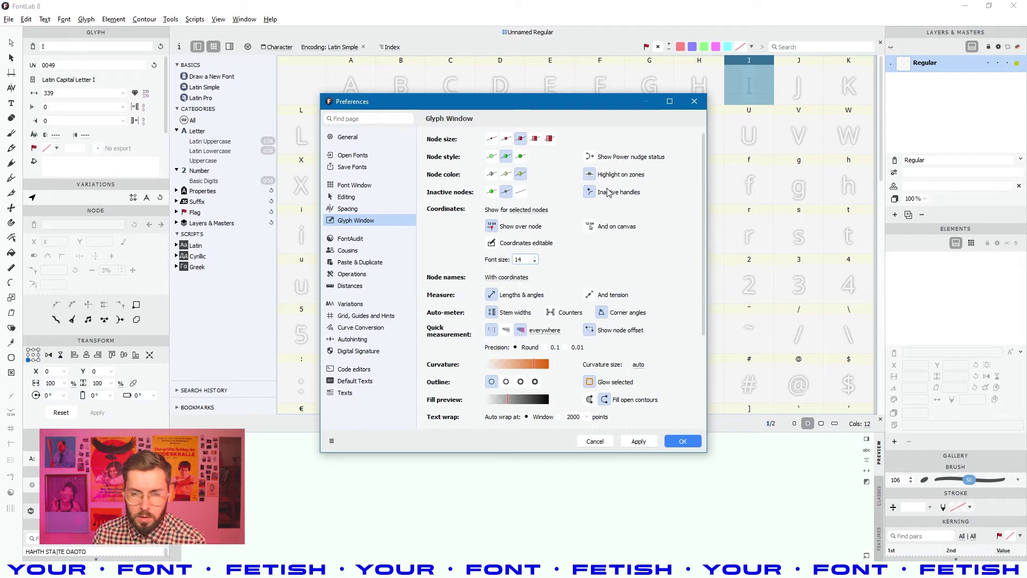
scroll(646, 264, "down", 2)
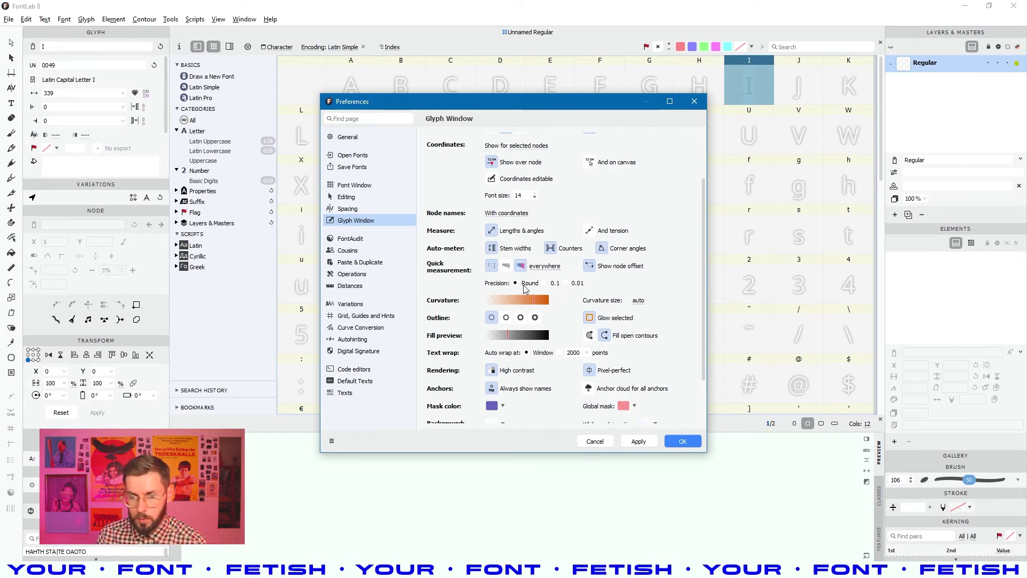
scroll(629, 295, "down", 2)
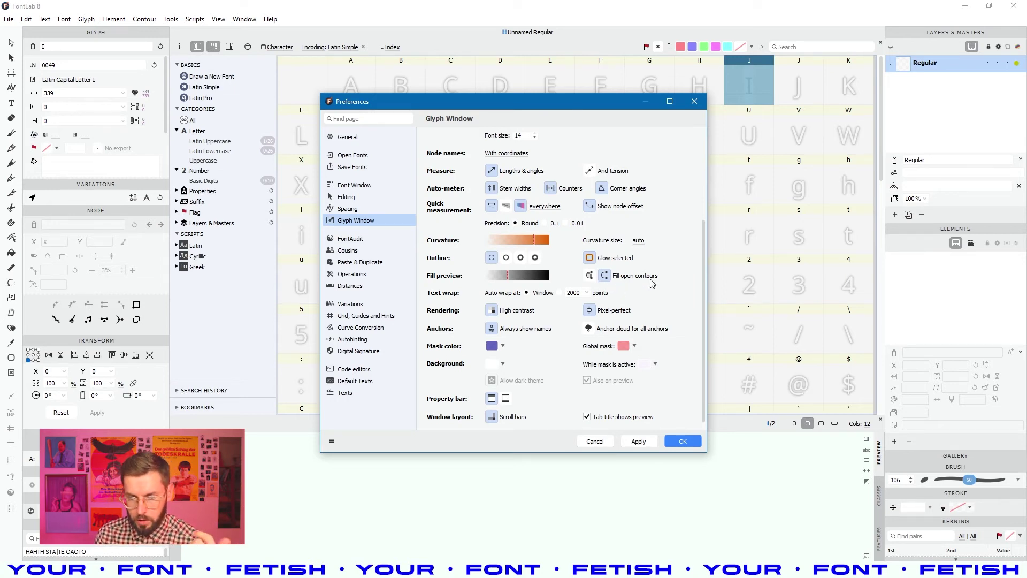
scroll(652, 284, "up", 3)
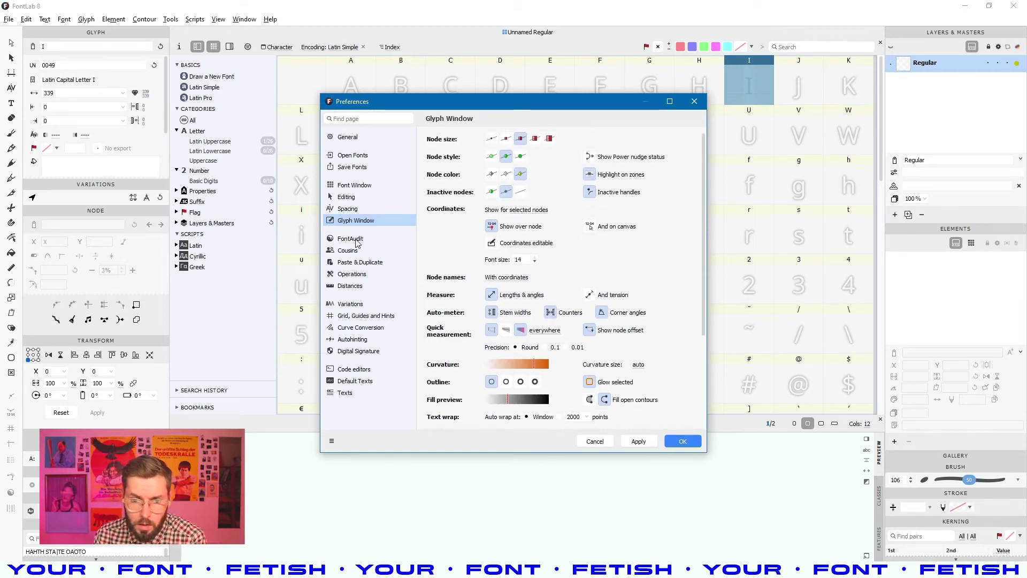
Adjust the flag colour intensity slightly in the Font Window background preferences and apply the change
left_click(371, 211)
left_click(350, 197)
left_click(356, 185)
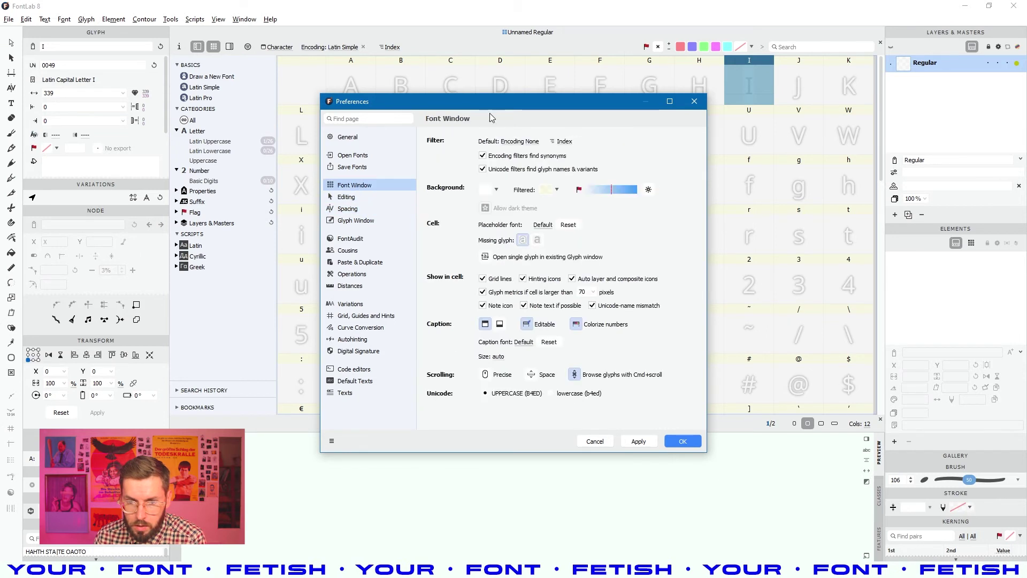
left_click_drag(501, 107, 360, 150)
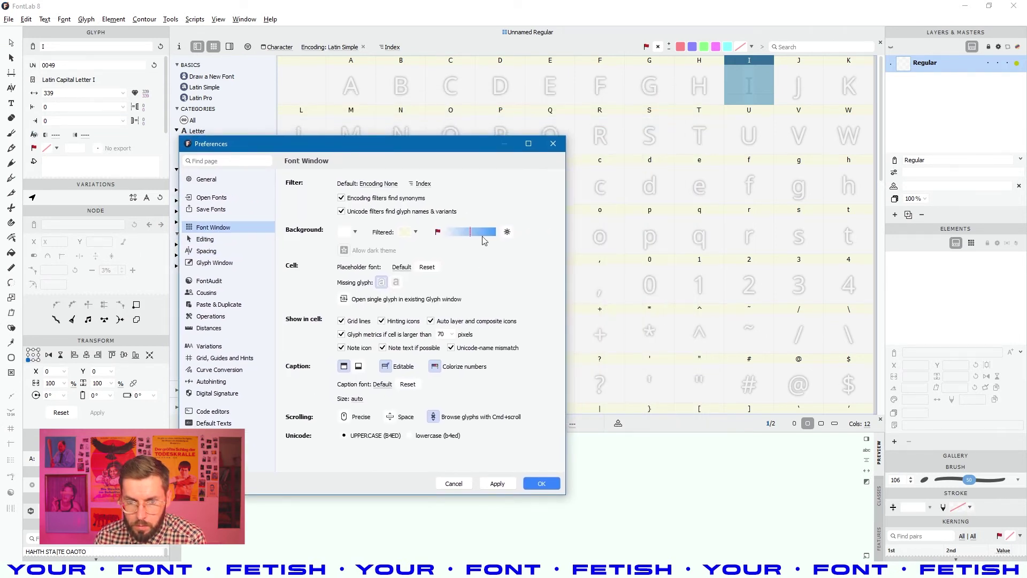
mouse_move(470, 231)
left_mouse_down()
mouse_move(488, 233)
mouse_move(472, 231)
left_mouse_up()
left_click(500, 484)
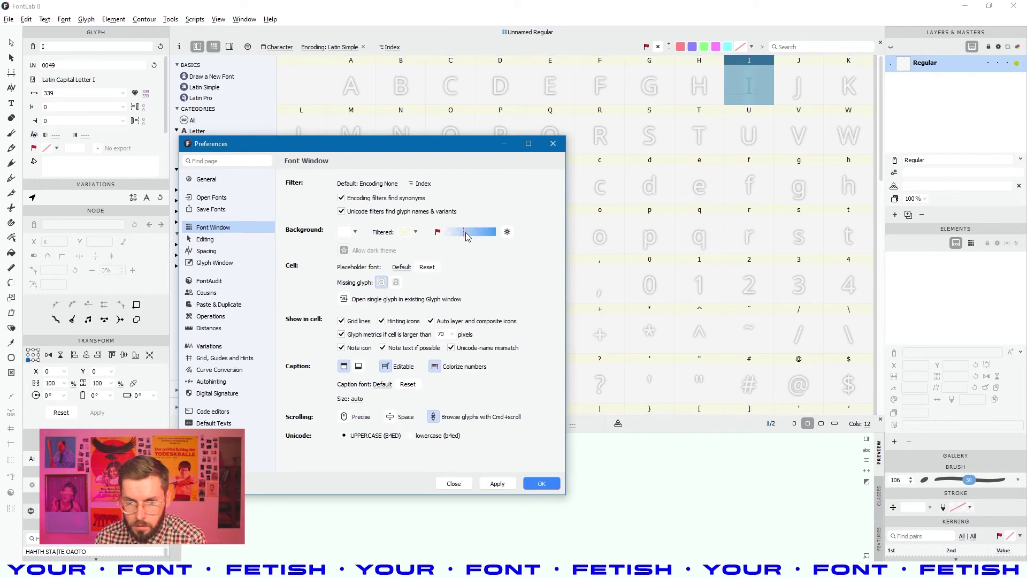
left_click(495, 484)
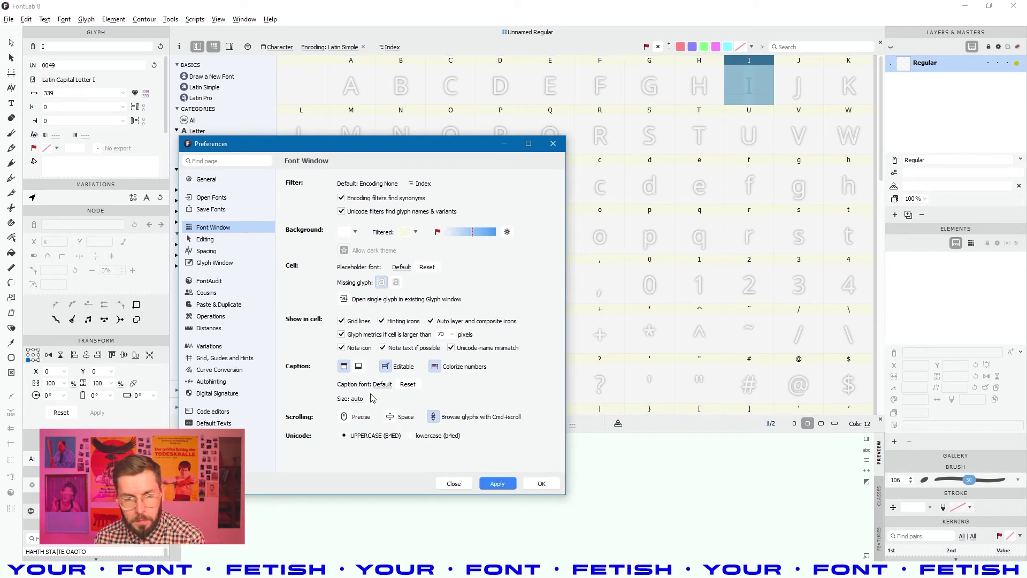
Review the FontAudit, Cousins, Operations, Paste & Duplicate and Distances preferences, including the distance for metrics arrow key moves
left_click(225, 282)
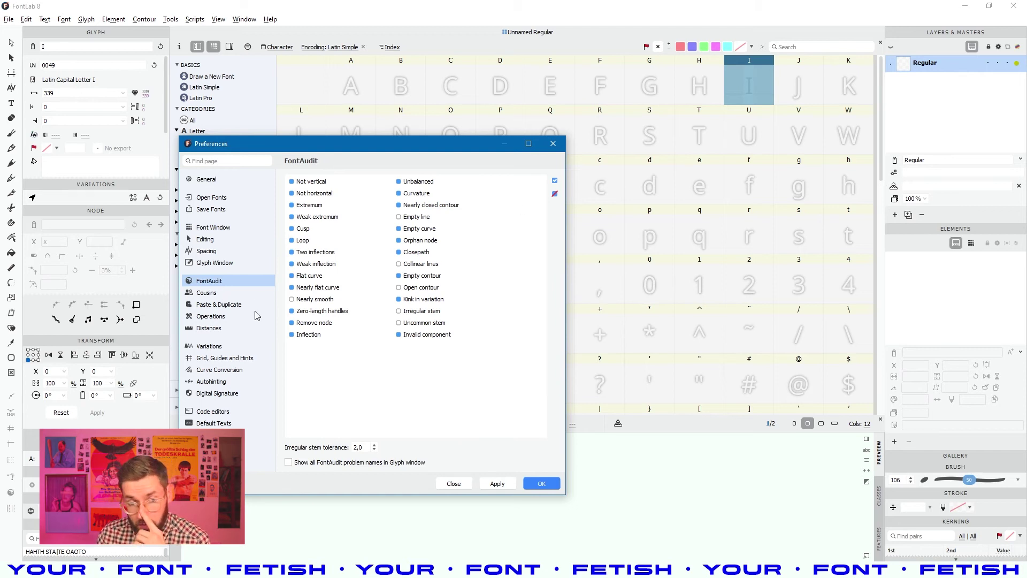
left_click(228, 296)
left_click(229, 317)
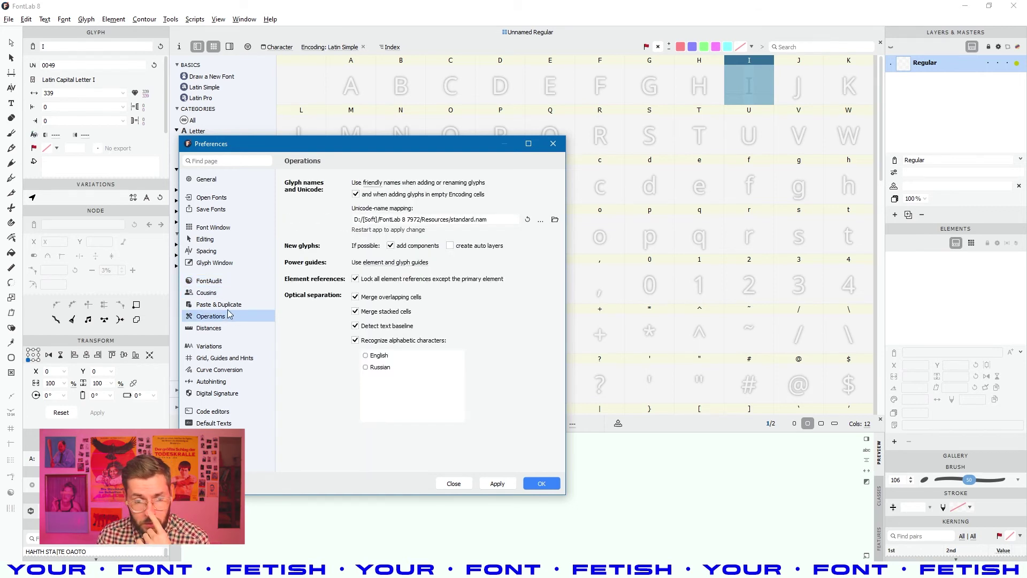
left_click(220, 304)
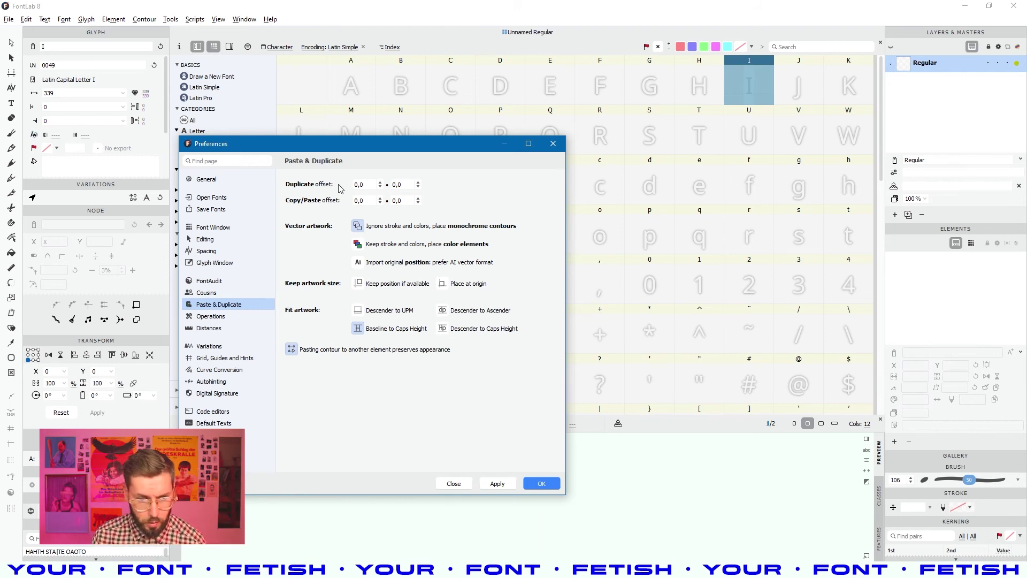
left_click(221, 318)
left_click(245, 327)
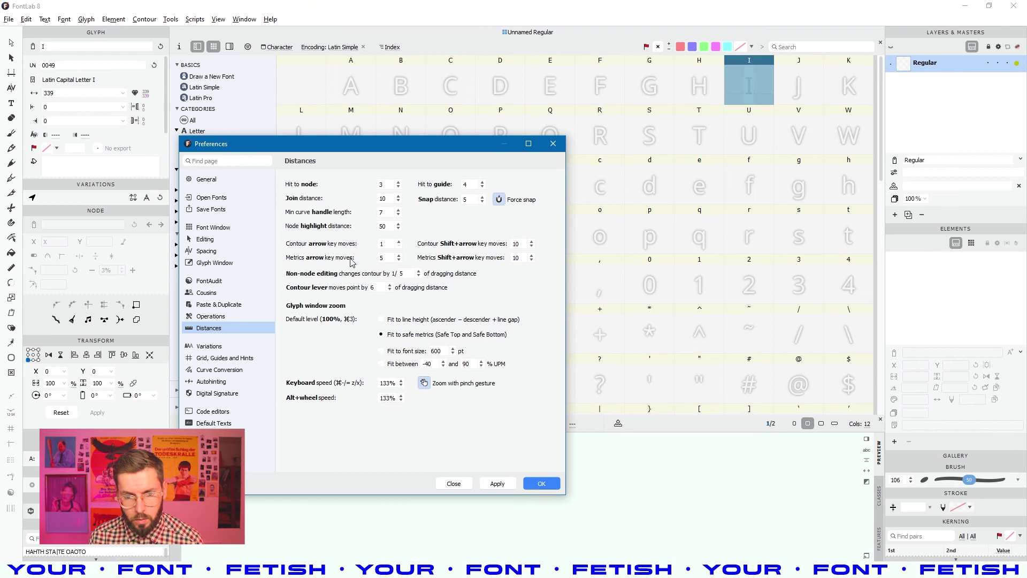
left_click(390, 262)
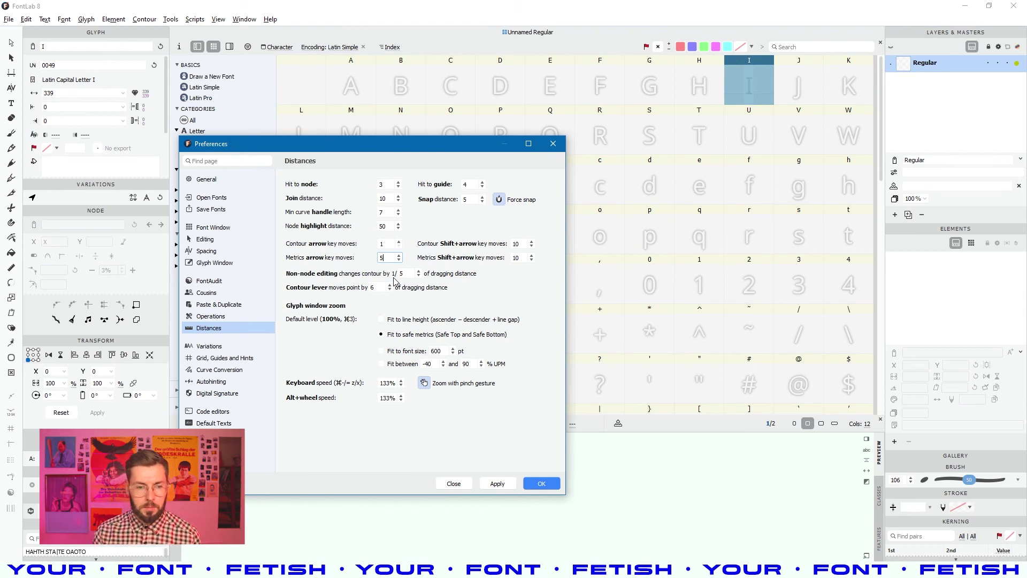
Review the Variations, Grid, Guides and Hints, Curve Conversion, Digital Signature, Autohinting, Code editors and Texts preferences, and return to General
left_click(227, 351)
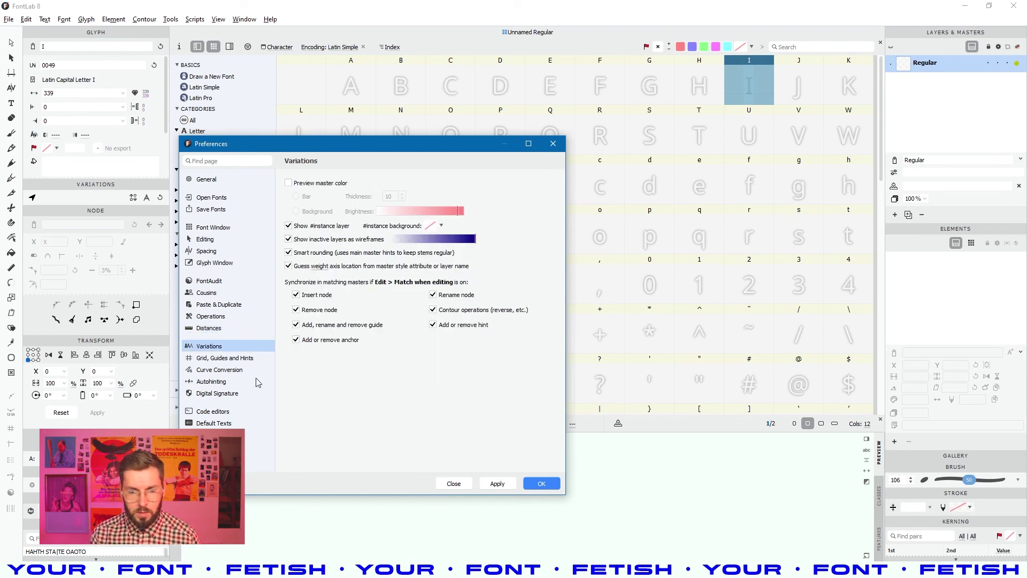
left_click(217, 358)
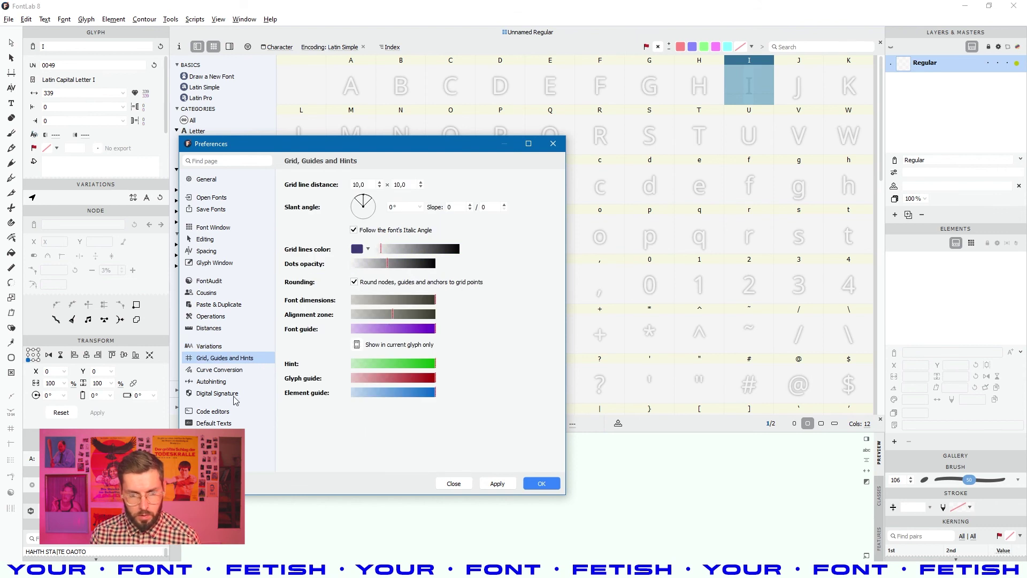
left_click(219, 370)
left_click(218, 392)
left_click(218, 382)
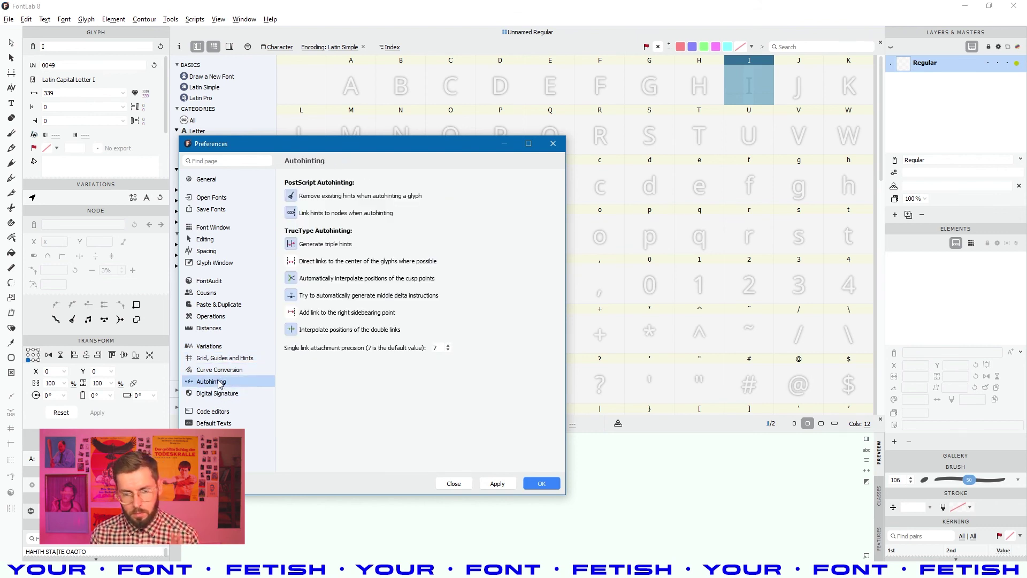
left_click(213, 411)
left_click(212, 436)
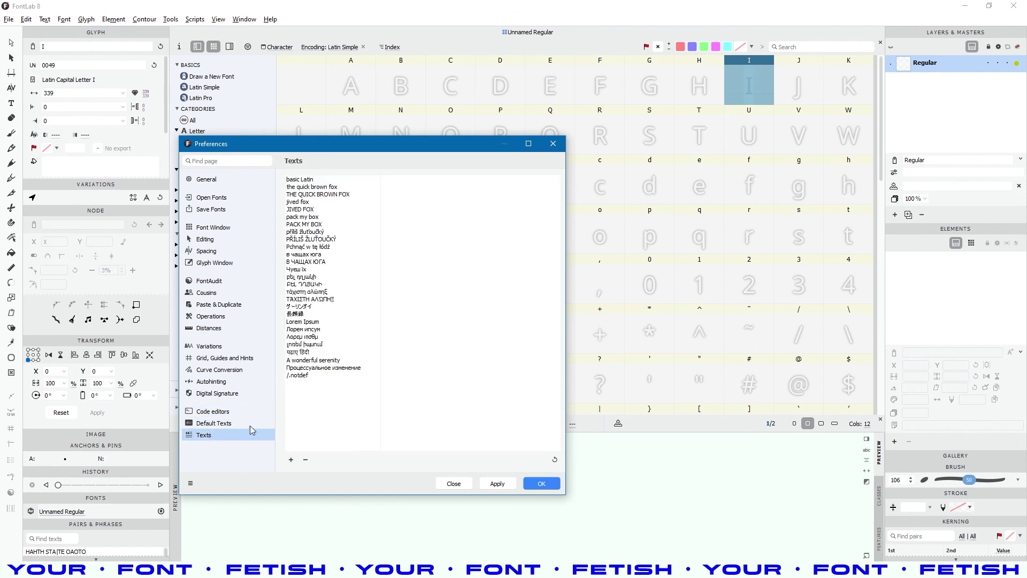
left_click(210, 180)
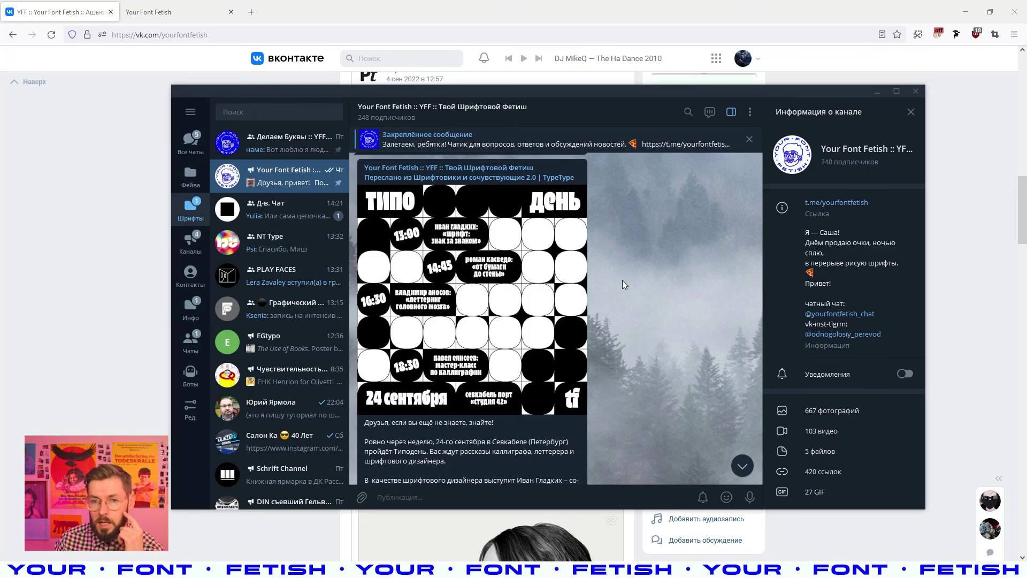
Browse earlier posts in the Your Font Fetish Telegram channel and look into its discussion group
scroll(636, 268, "up", 15)
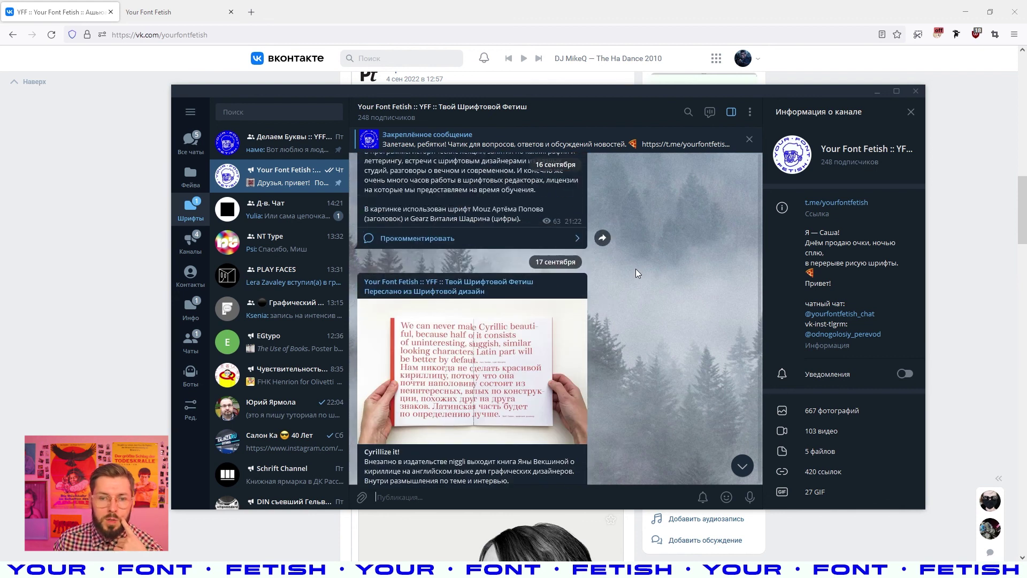
left_click(308, 155)
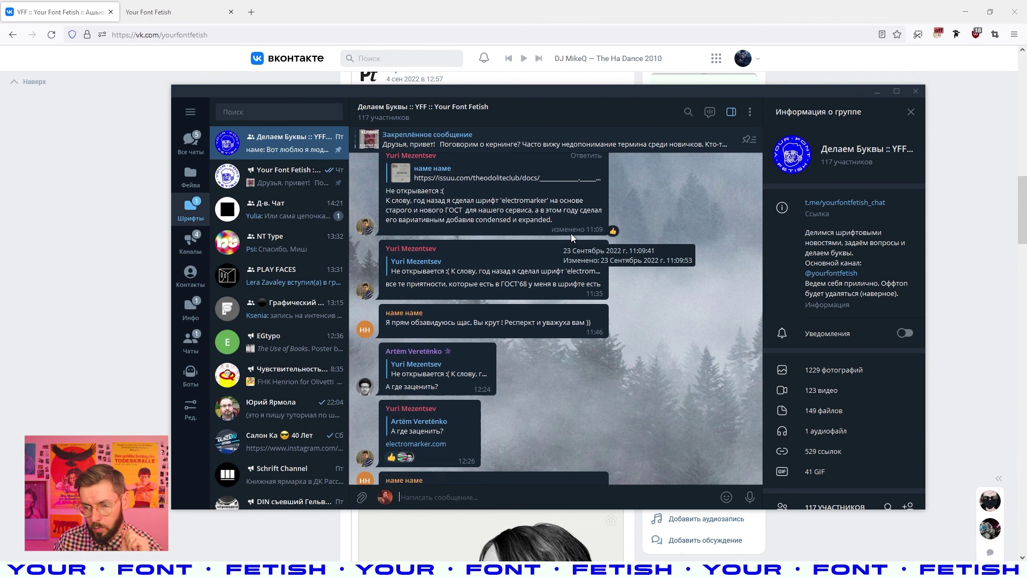
left_click(281, 172)
scroll(616, 260, "up", 3)
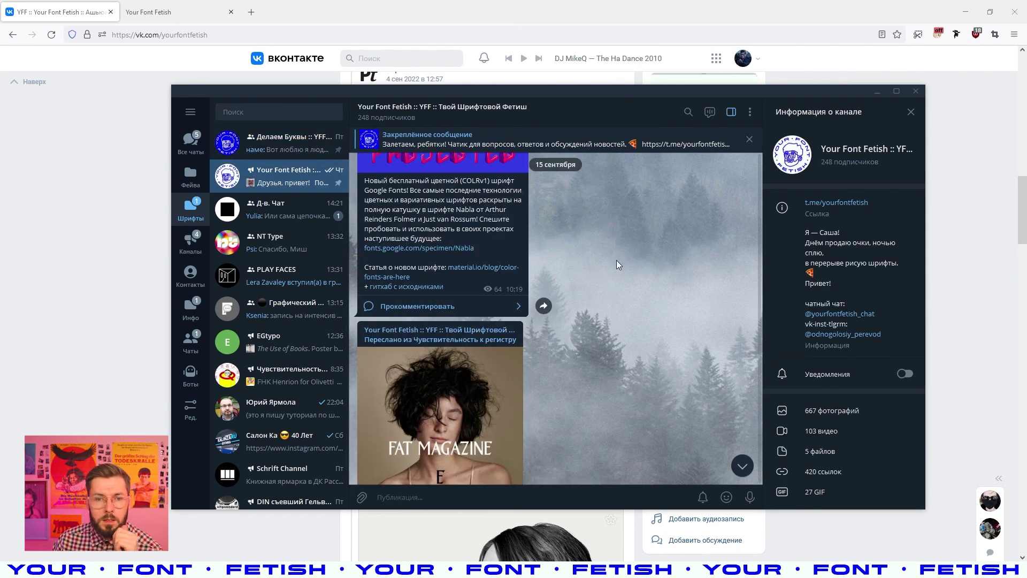
Switch to the browser, look through the Your Font Fetish VK community posts, and view the yourfontfetish.com website
key("alt+Tab")
scroll(464, 242, "up", 1)
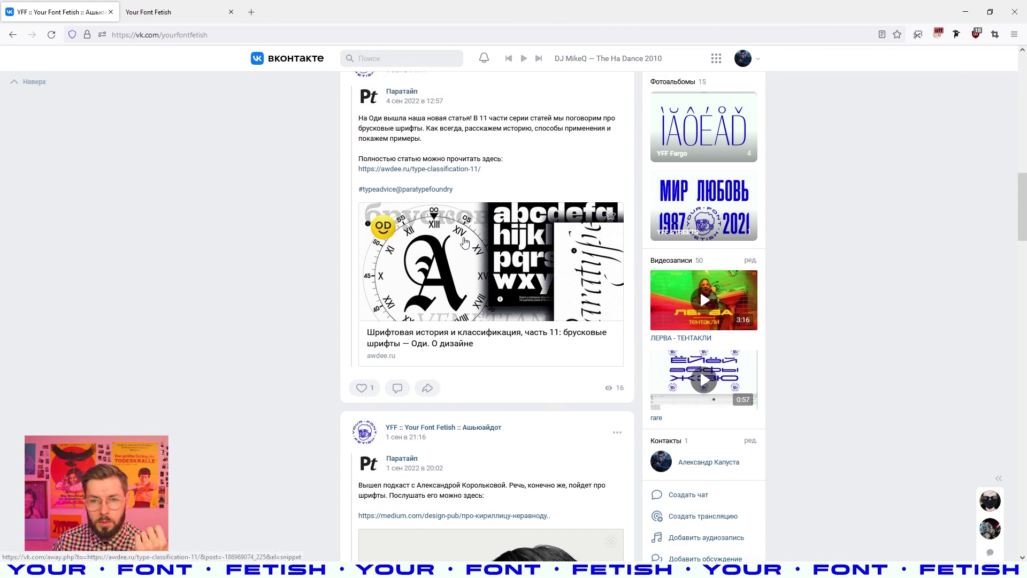
scroll(464, 242, "up", 4)
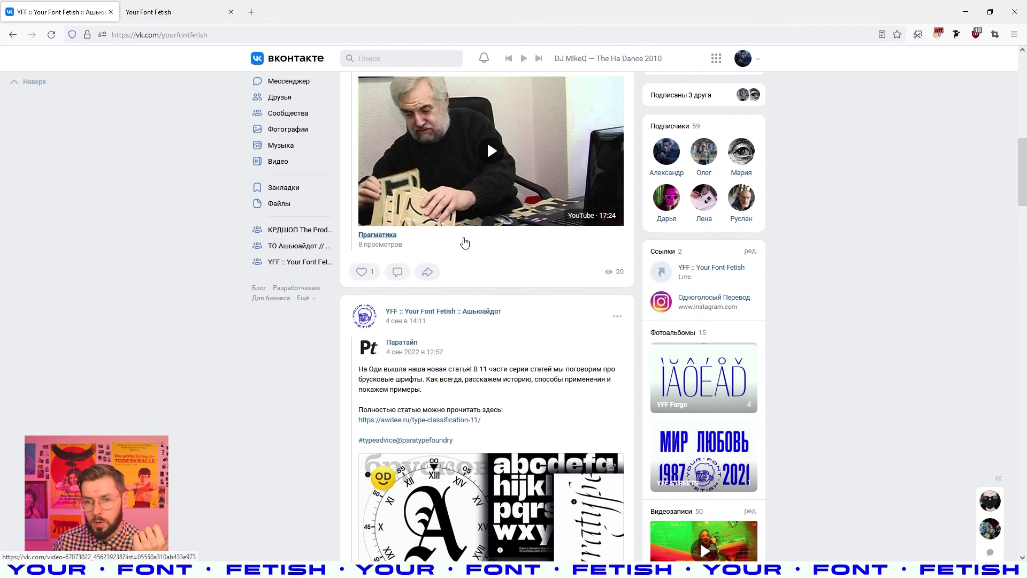
left_click(175, 9)
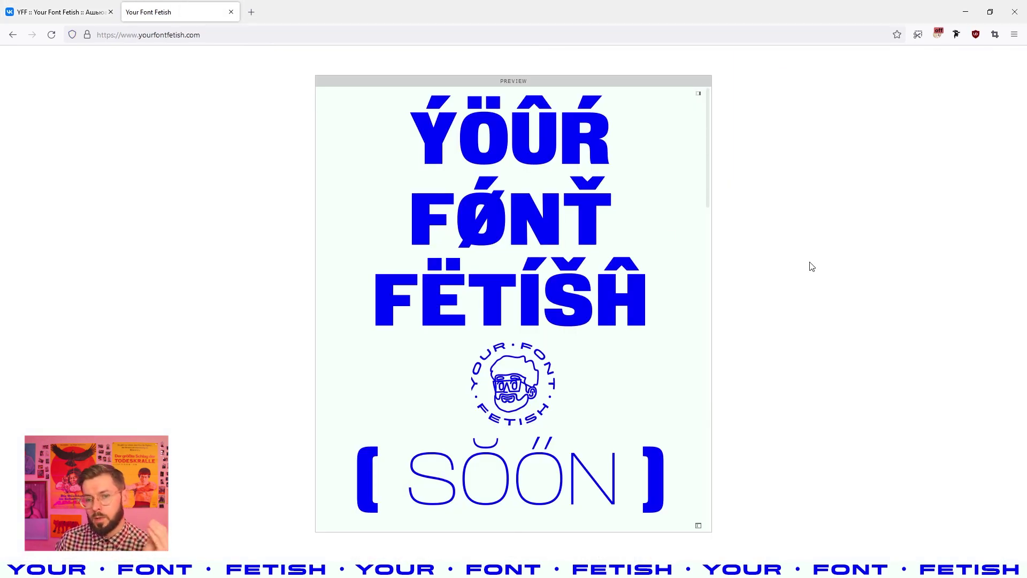